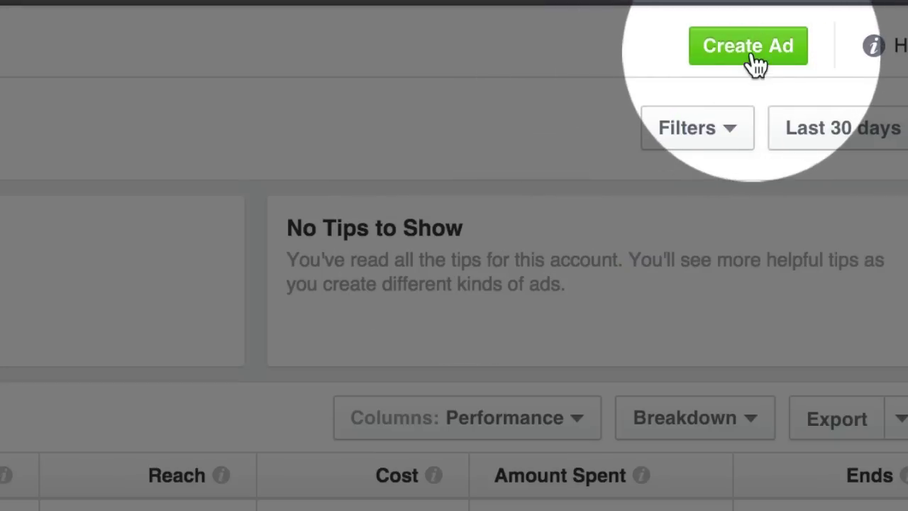
Start a new ad campaign with the Promote your Page objective and choose the page owner's own Page
left_click(750, 56)
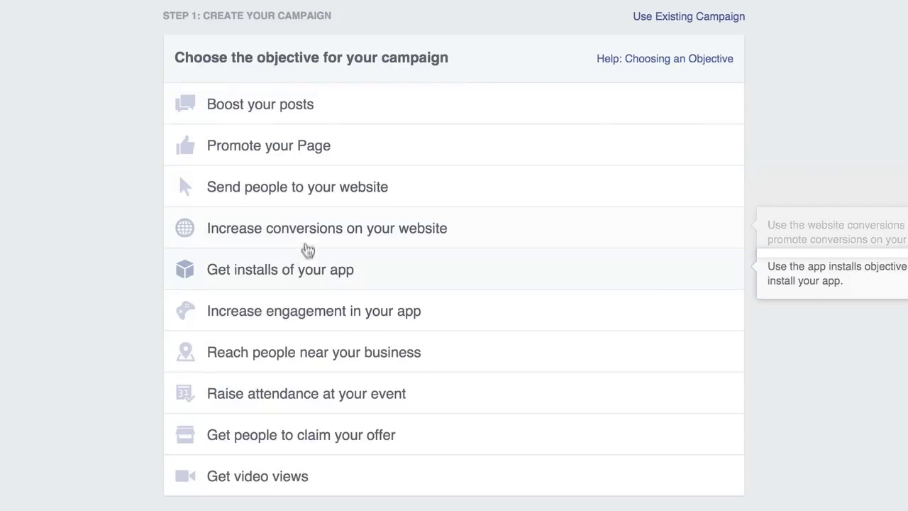
left_click(300, 147)
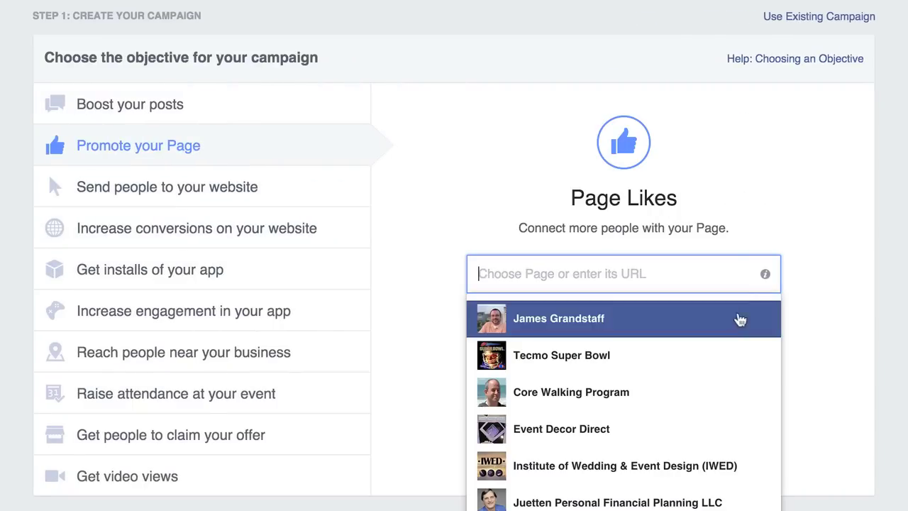
left_click(568, 318)
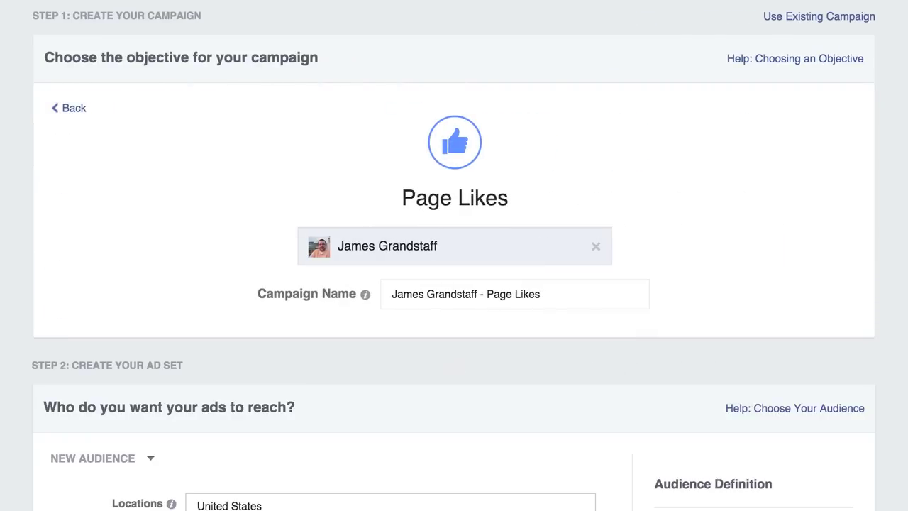
Remove the Advertising, Entrepreneurship and Small business interests from the ad set's audience
scroll(586, 371, "down", 5)
scroll(207, 191, "down", 4)
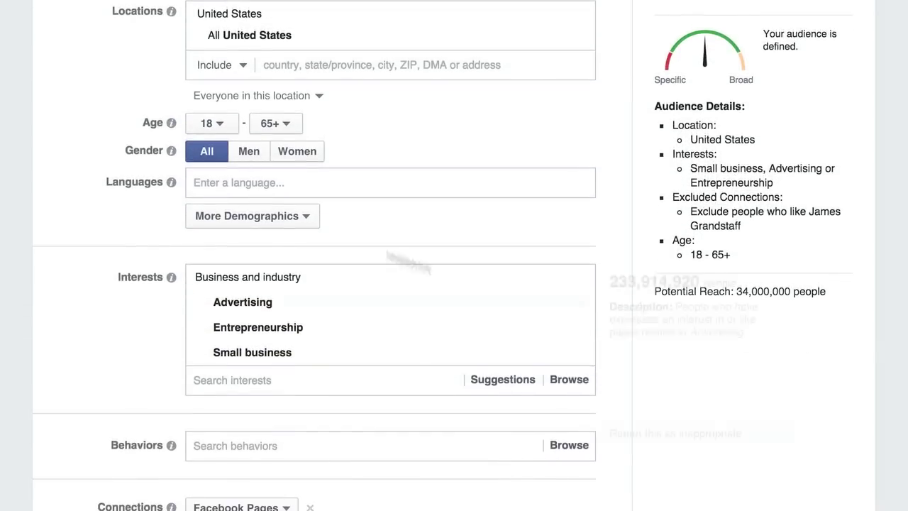
scroll(213, 325, "down", 2)
mouse_move(251, 212)
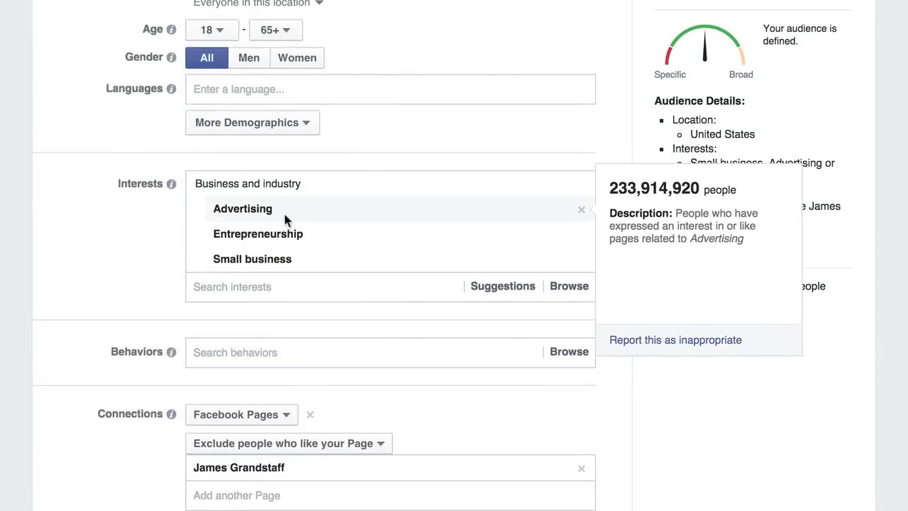
mouse_move(311, 237)
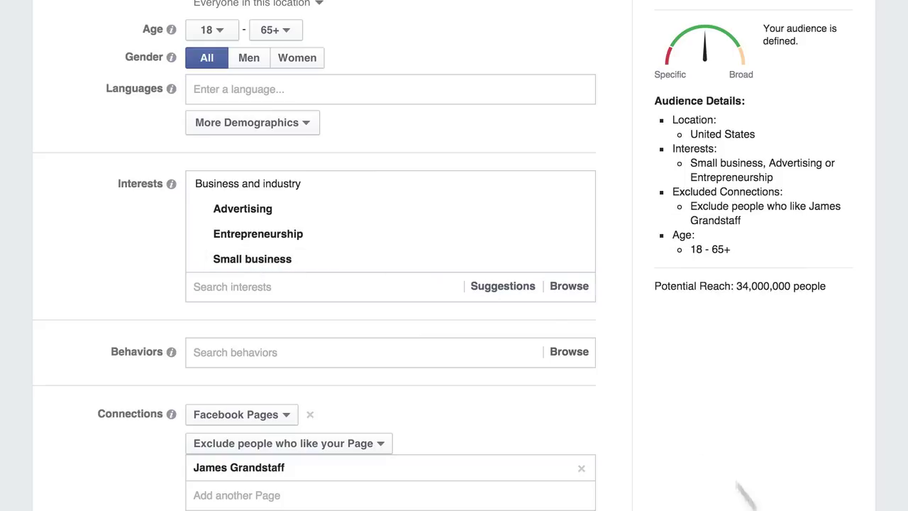
scroll(765, 448, "down", 1)
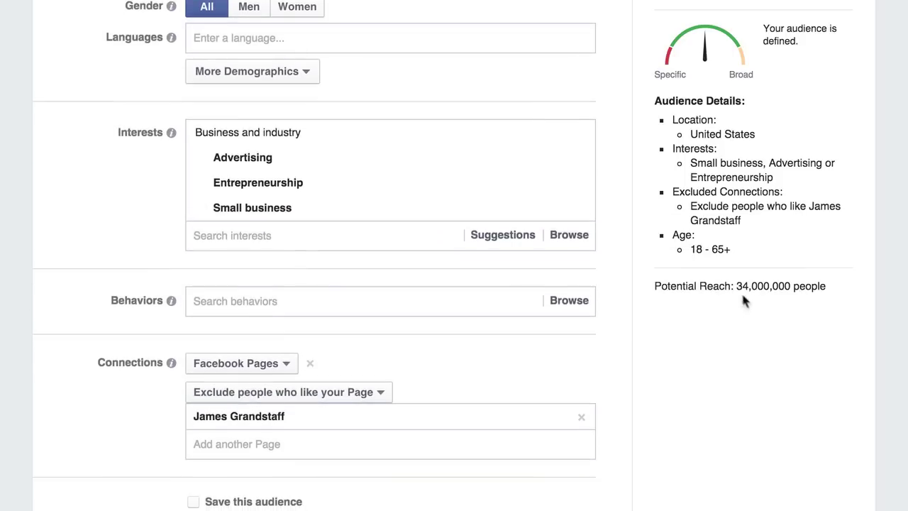
scroll(769, 355, "up", 1)
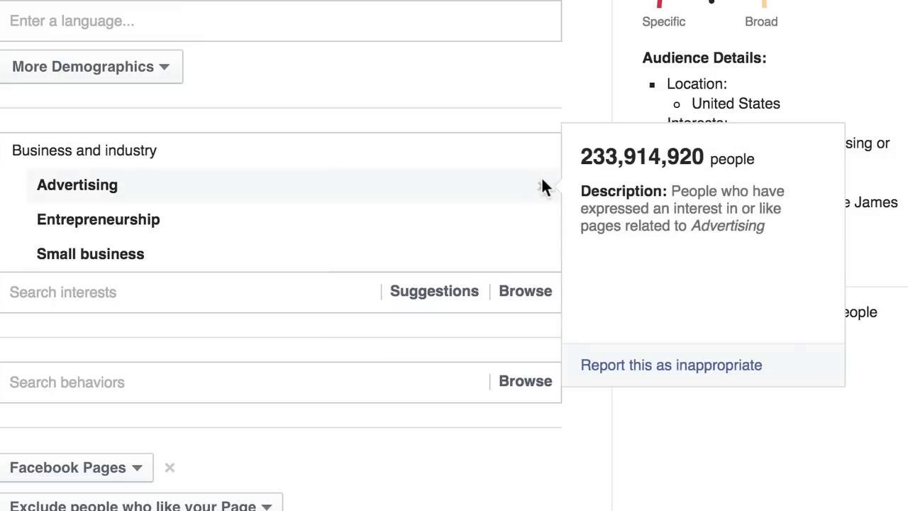
left_click(542, 186)
left_click(543, 186)
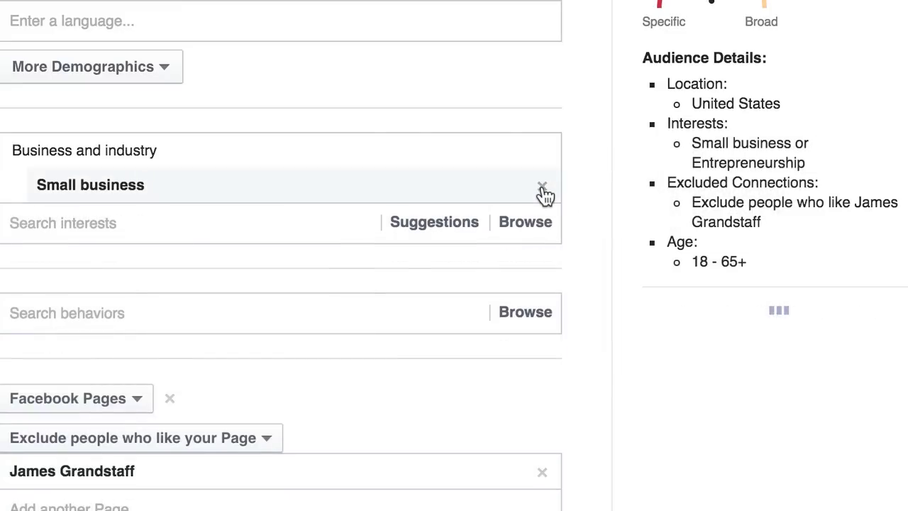
left_click(543, 186)
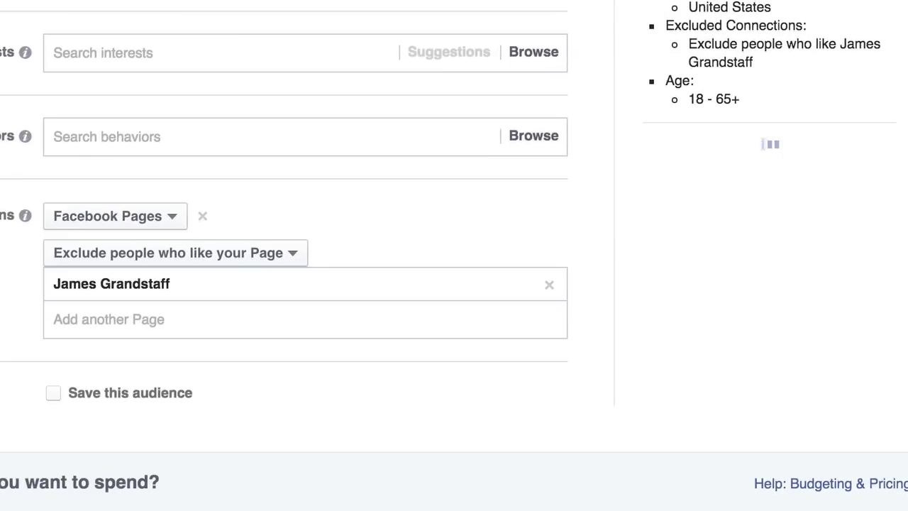
Search the interests for Divorce and add it to the audience
left_click(86, 47)
type("Dic")
key("BackSpace")
type("vo")
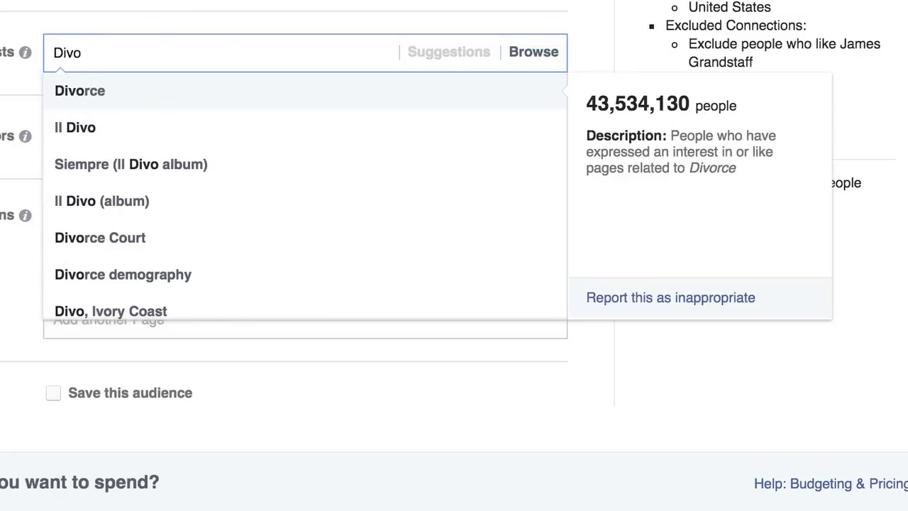
left_click(222, 99)
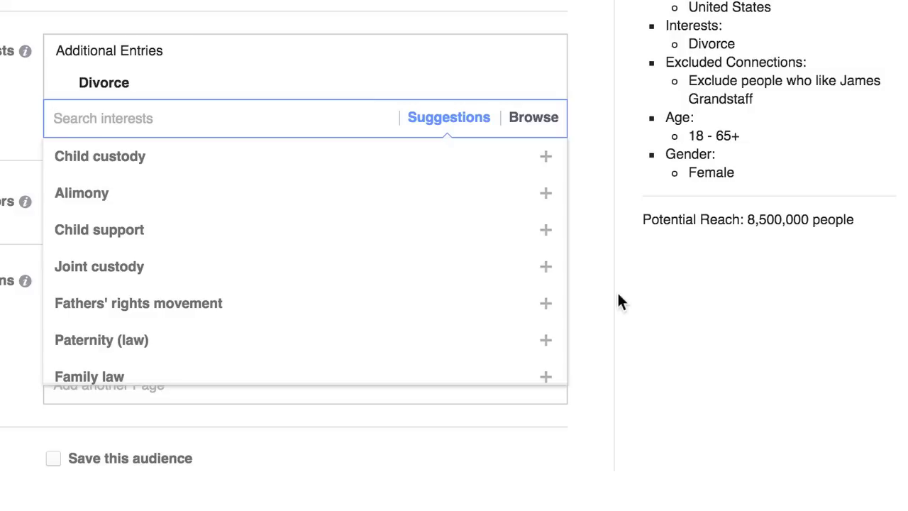
Remove the Divorce interest from the audience and add BMW as the interest instead
left_click(552, 85)
left_click(136, 53)
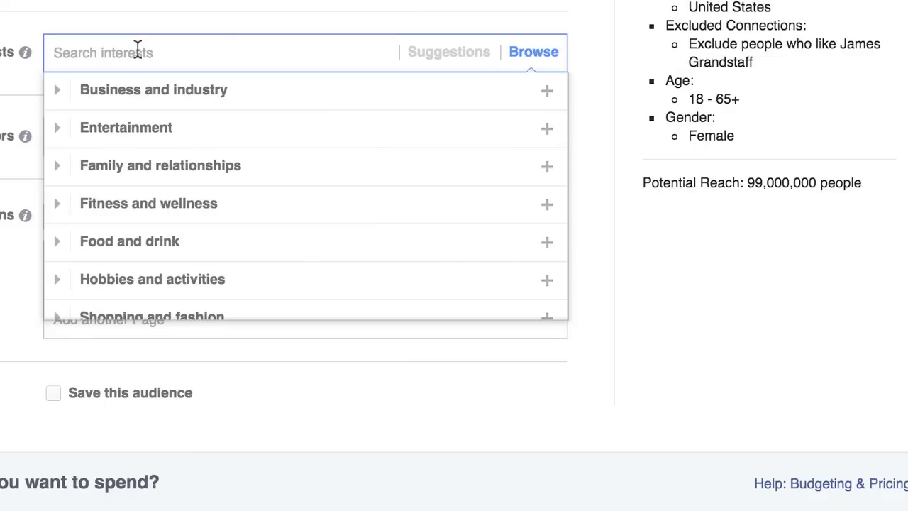
type("BMW")
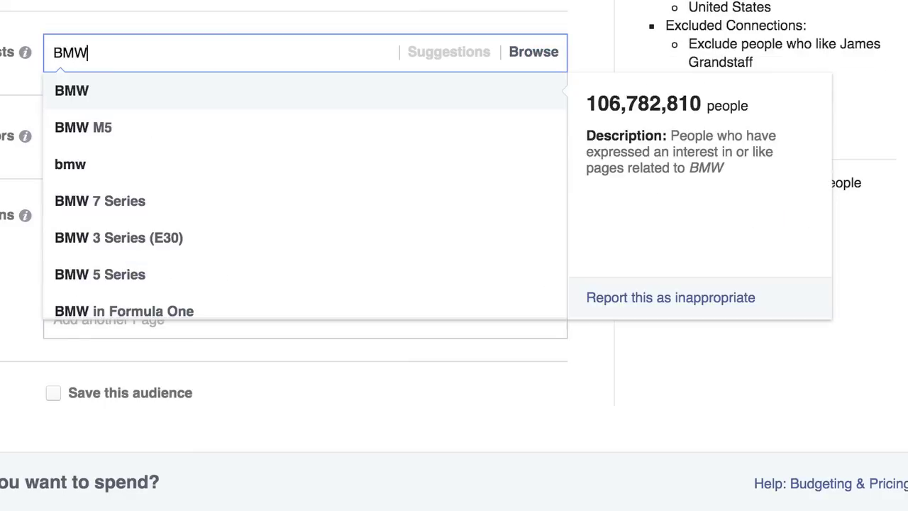
left_click(201, 92)
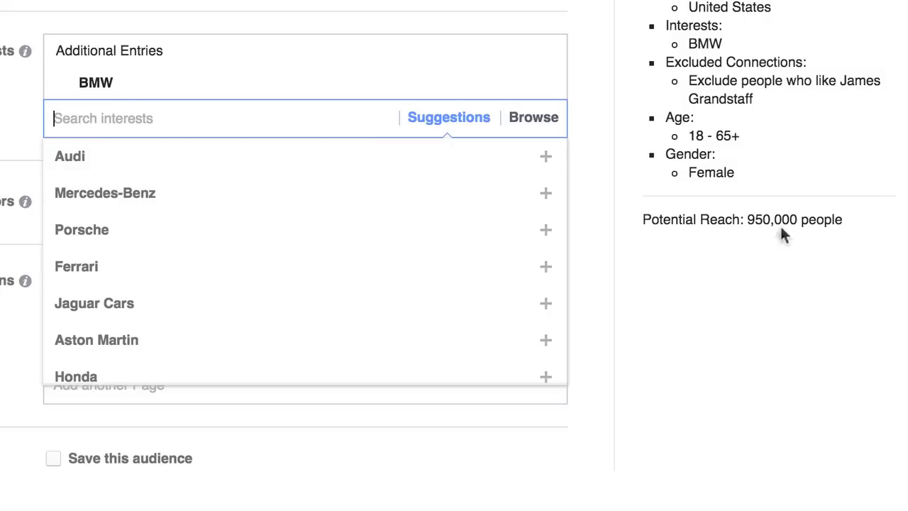
Add Divorce as a second audience interest alongside BMW
type("Divover")
key("BackSpace")
key("BackSpace")
key("BackSpace")
type("r")
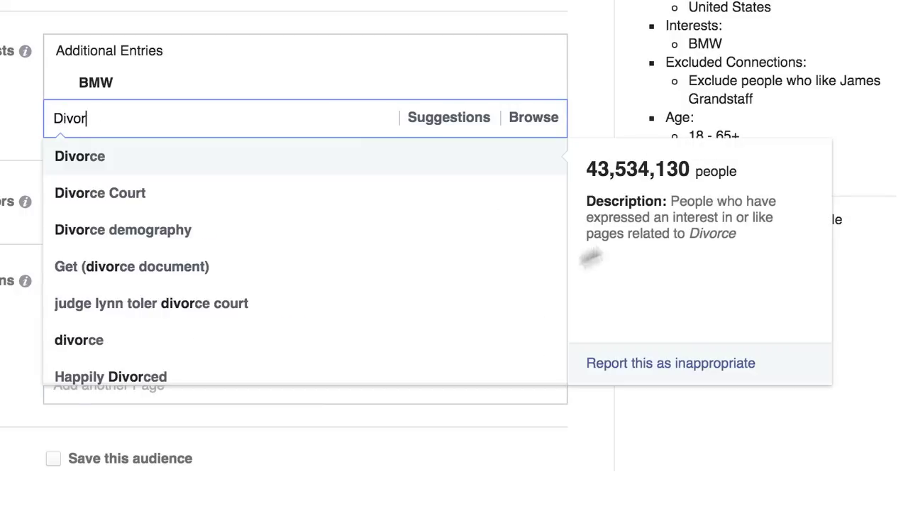
key("Return")
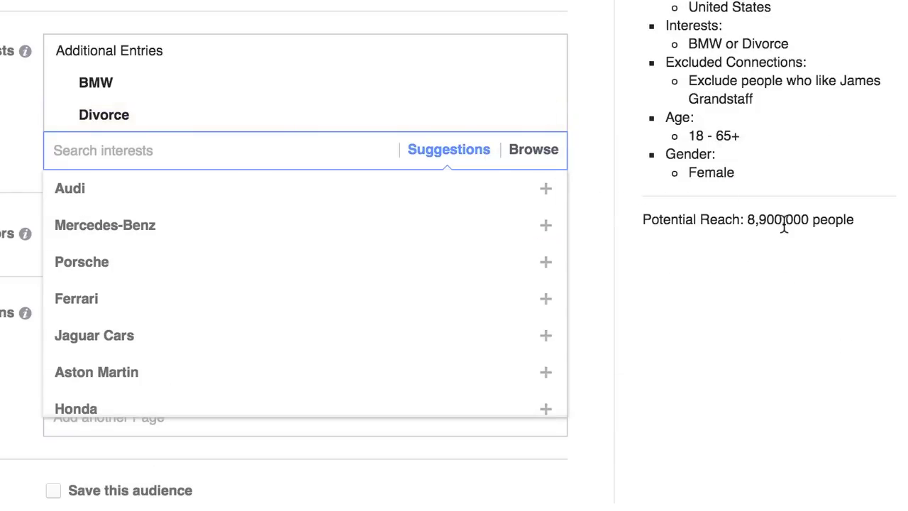
mouse_move(206, 116)
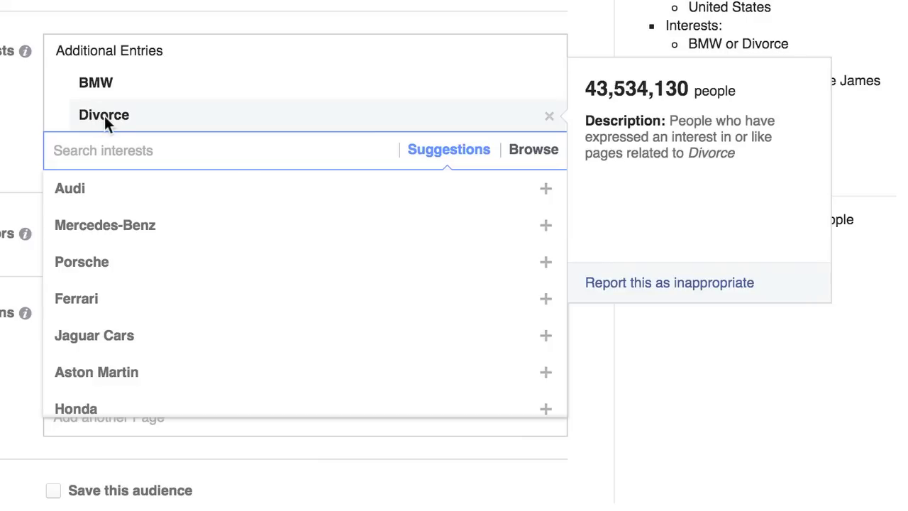
mouse_move(101, 81)
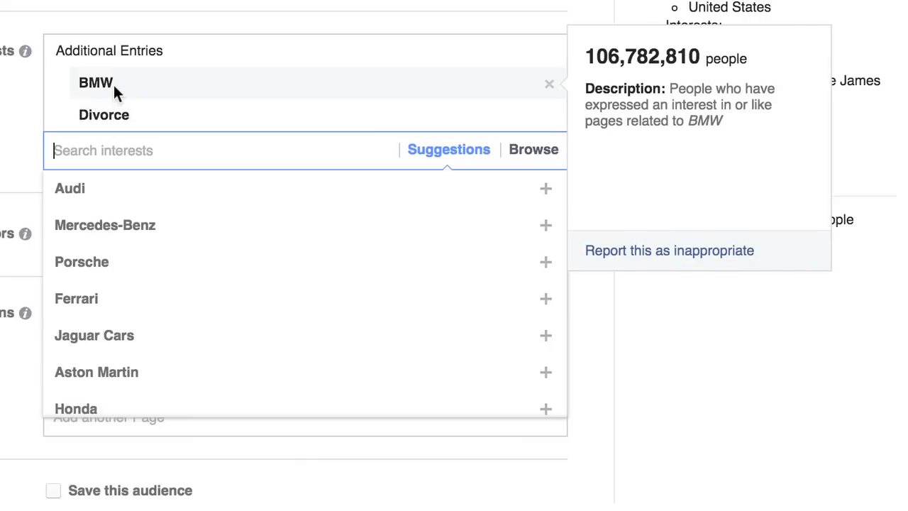
mouse_move(140, 113)
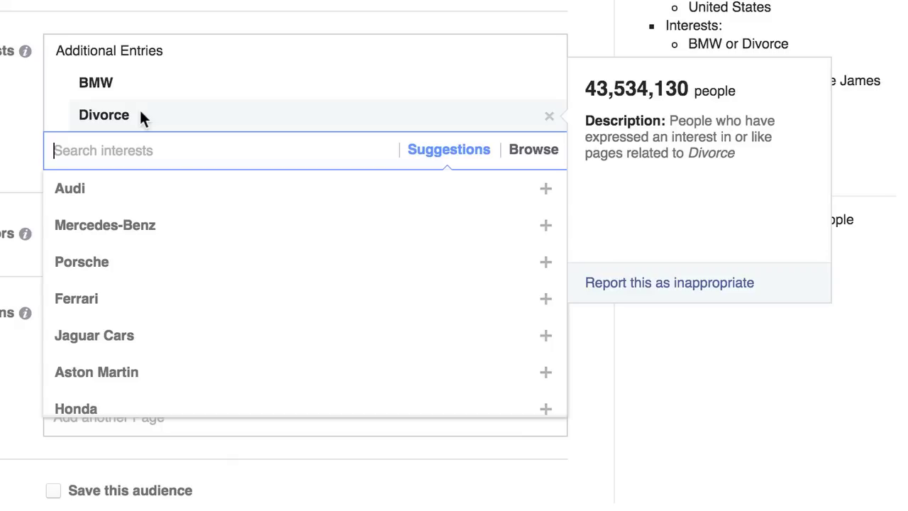
mouse_move(149, 68)
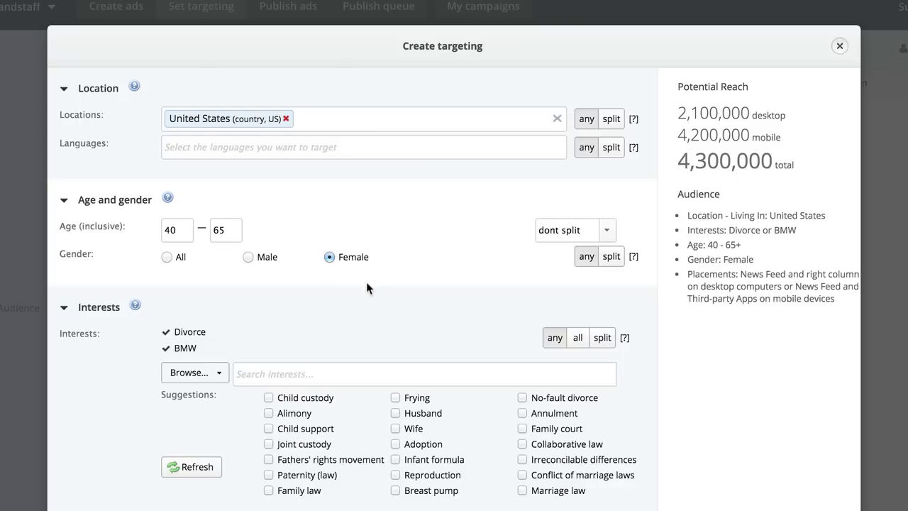
In the Create targeting form, set the Divorce and BMW interests to split into separate segments
scroll(423, 355, "down", 3)
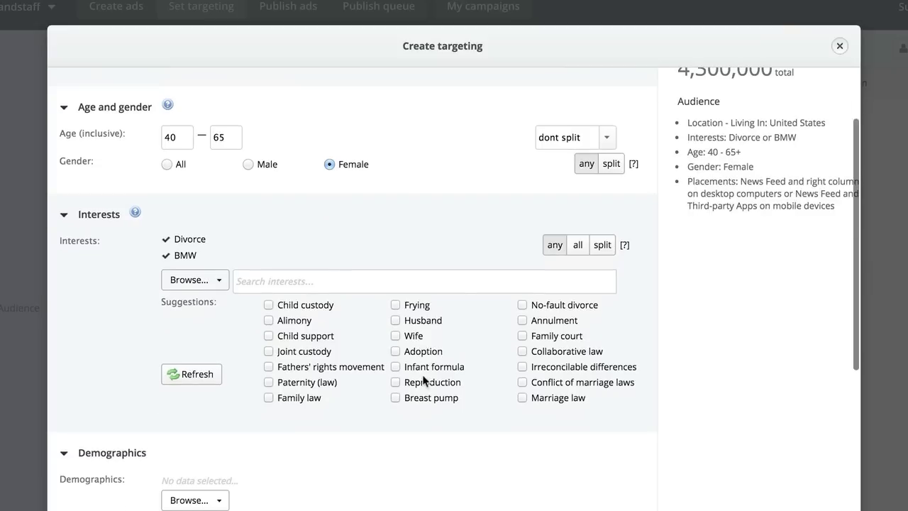
scroll(402, 415, "up", 3)
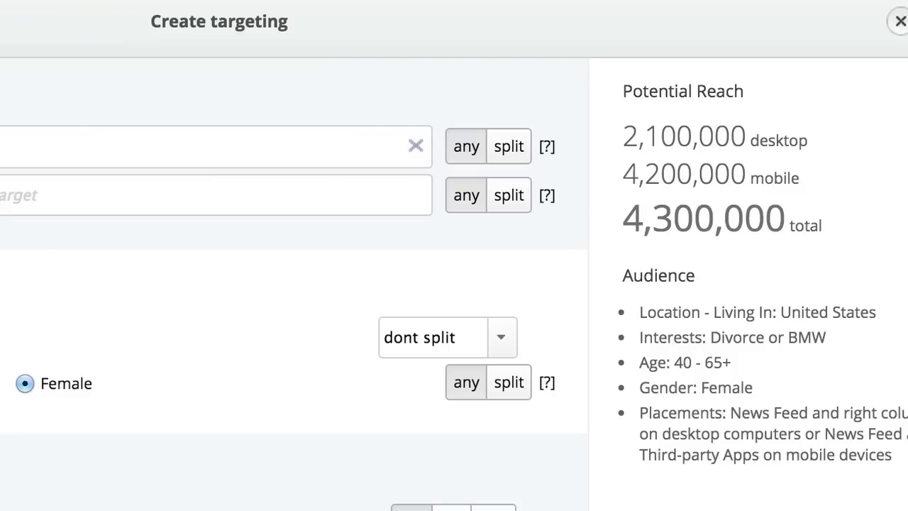
left_click(493, 508)
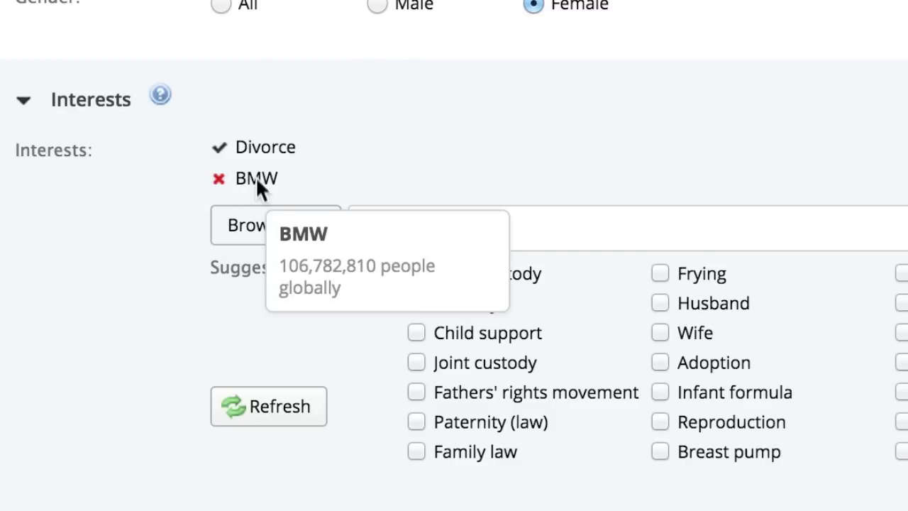
Compare the all and any matching options for the BMW and Divorce interests, and leave matching on all
mouse_move(258, 150)
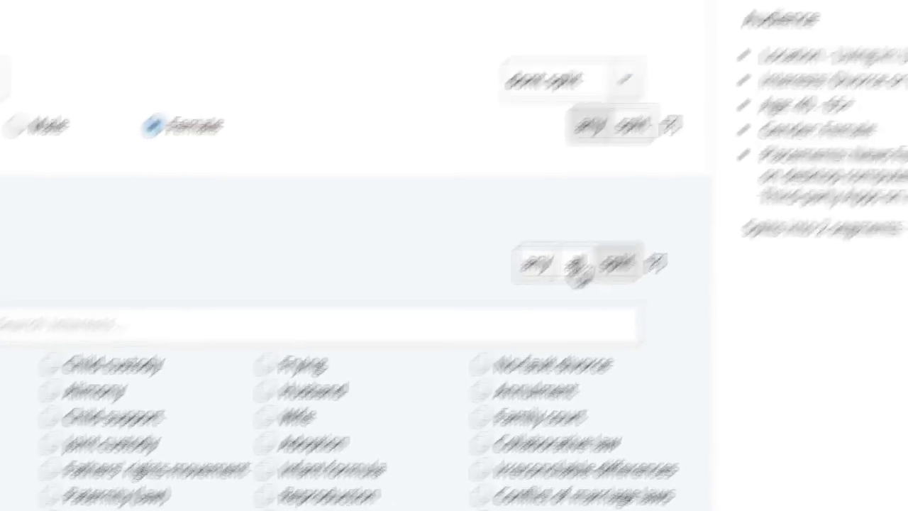
left_click(765, 114)
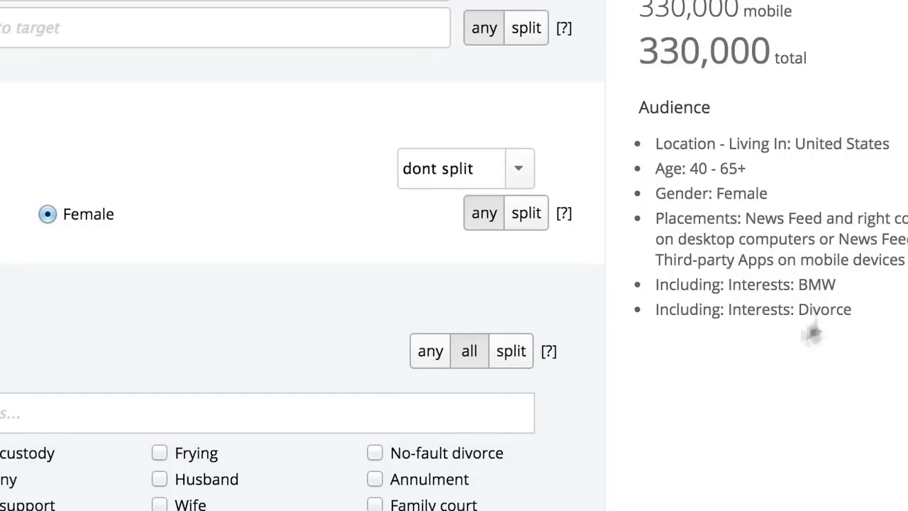
left_click(430, 353)
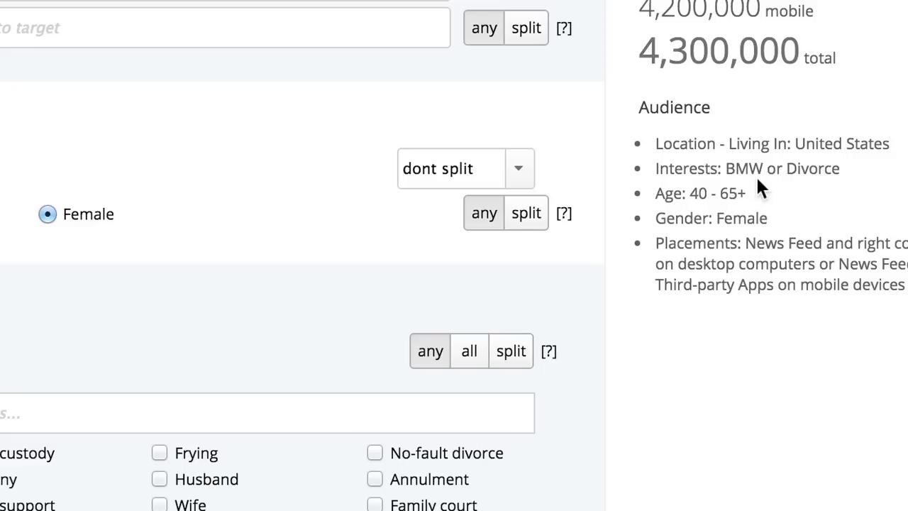
left_click(477, 359)
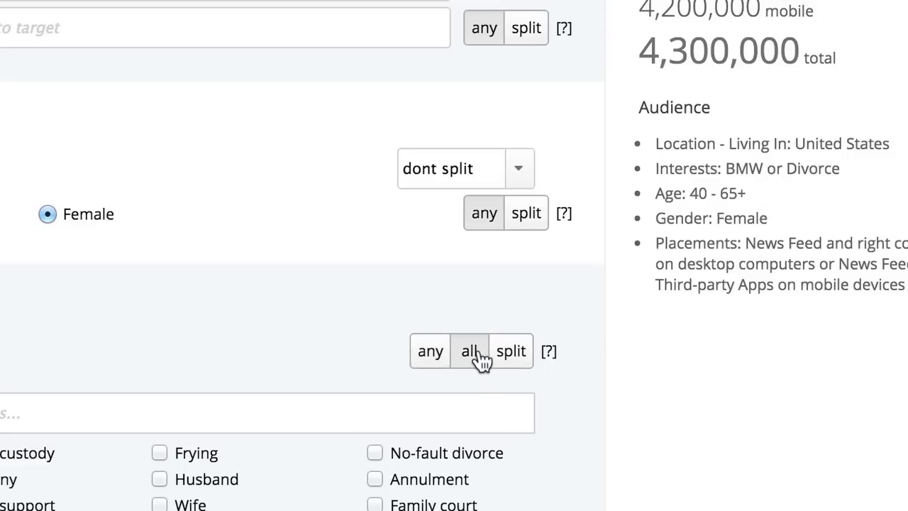
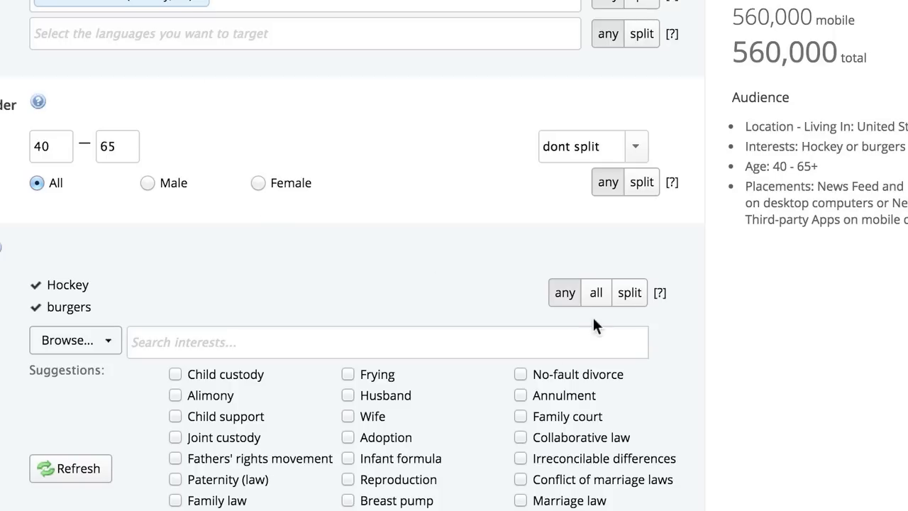
Require the audience to match all of the Hockey and burgers interests, and set the minimum age to 18
left_click(596, 295)
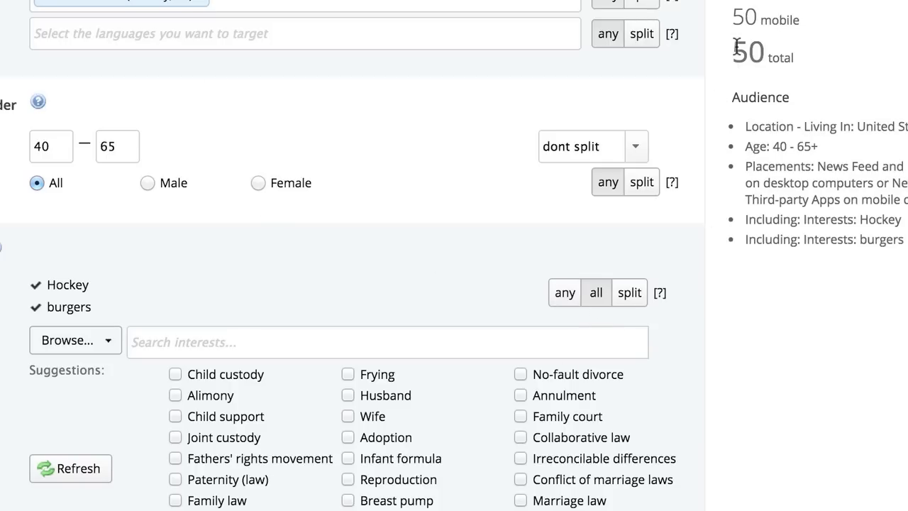
left_click_drag(736, 46, 771, 49)
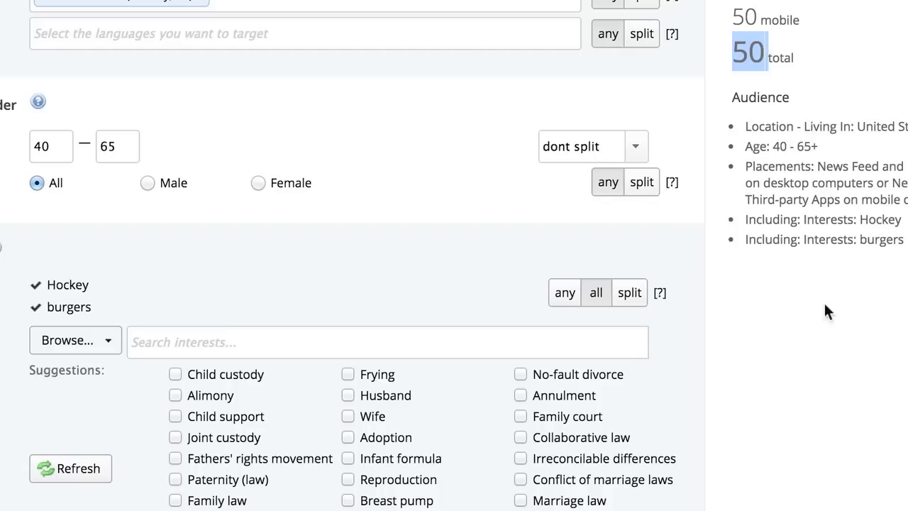
left_click(806, 243)
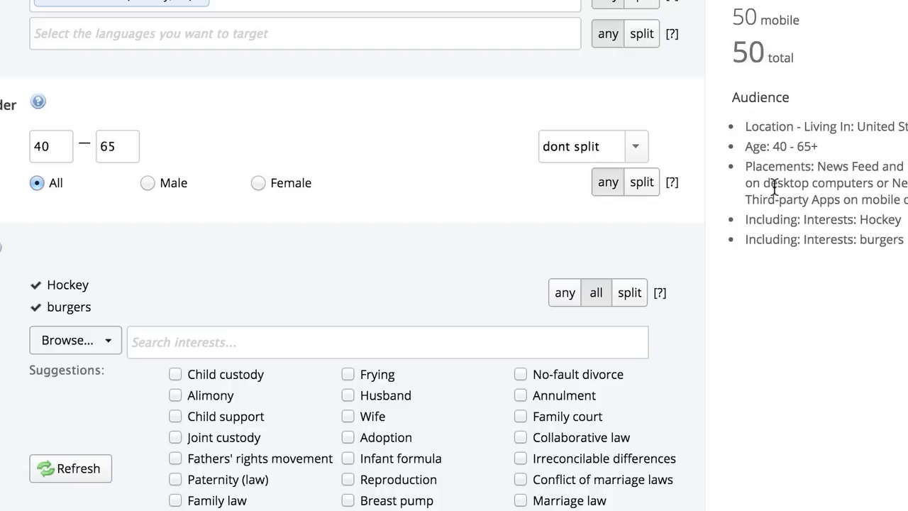
double_click(63, 146)
type("18")
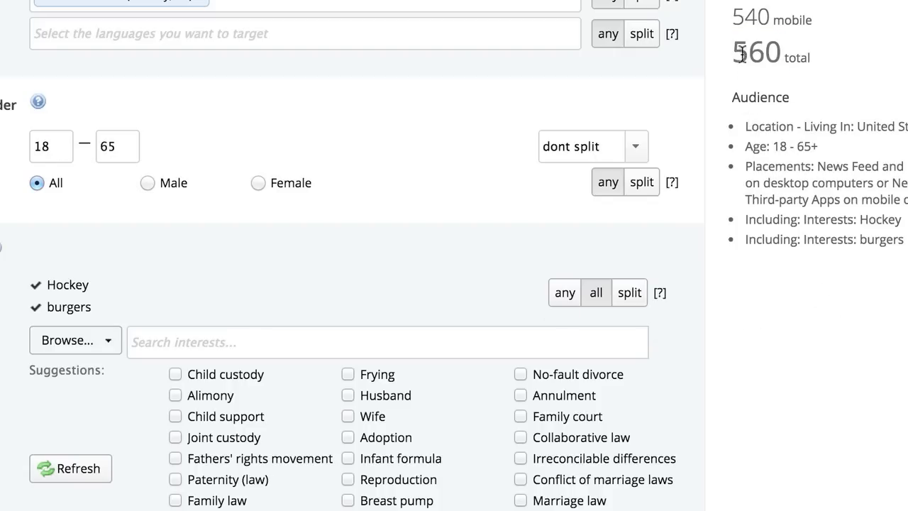
Compare the potential reach for Hockey and burgers by switching interest matching to any and back to all
left_click(561, 295)
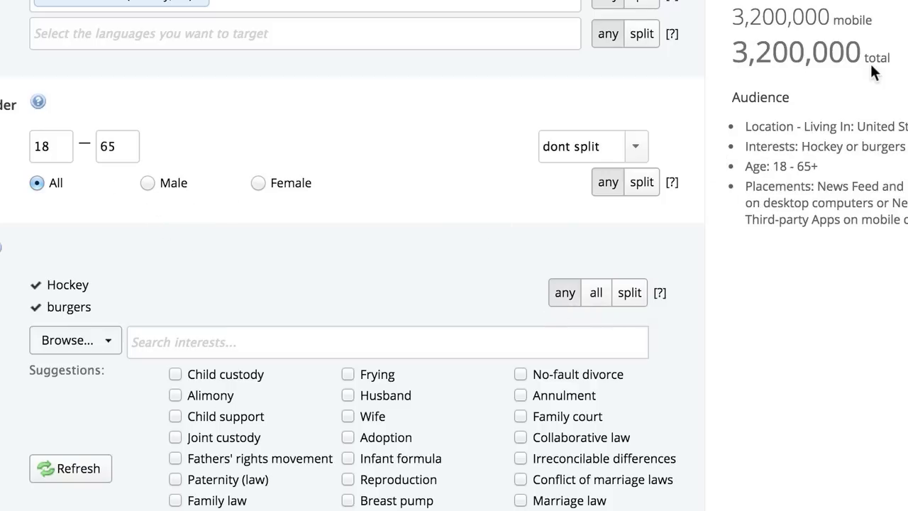
left_click(599, 293)
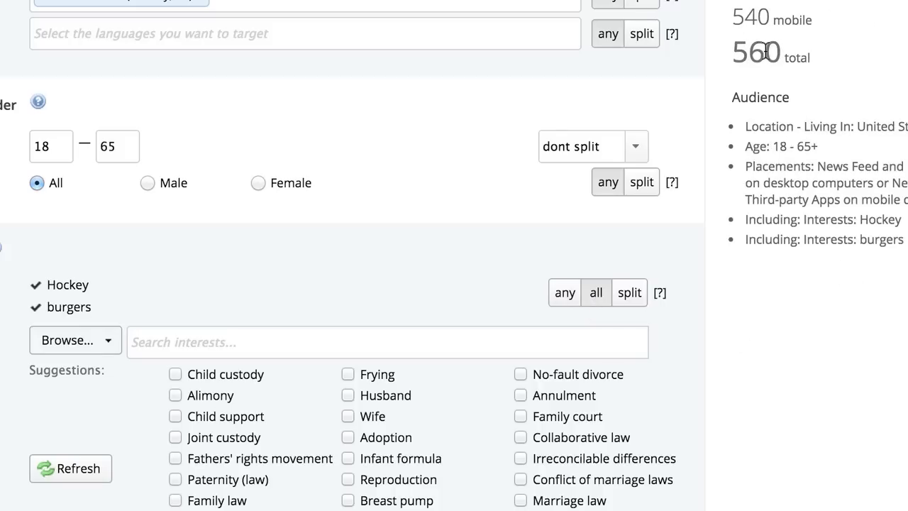
mouse_move(61, 280)
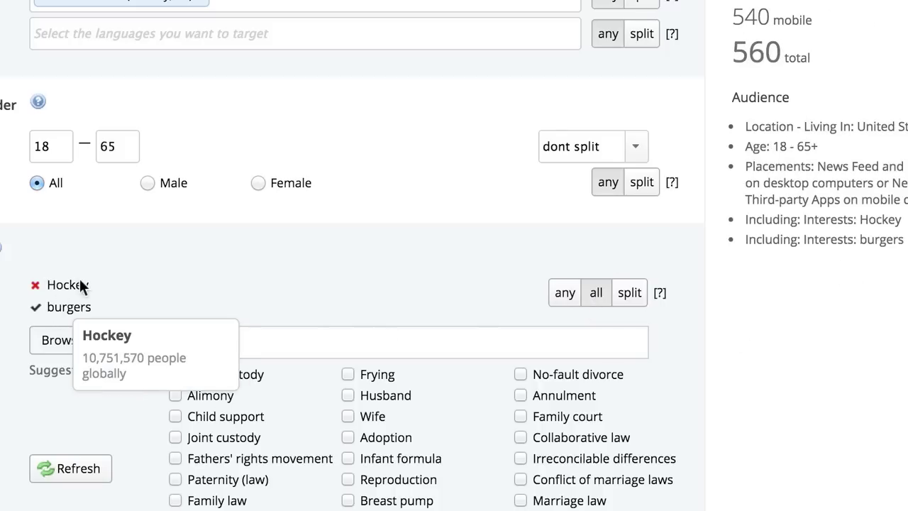